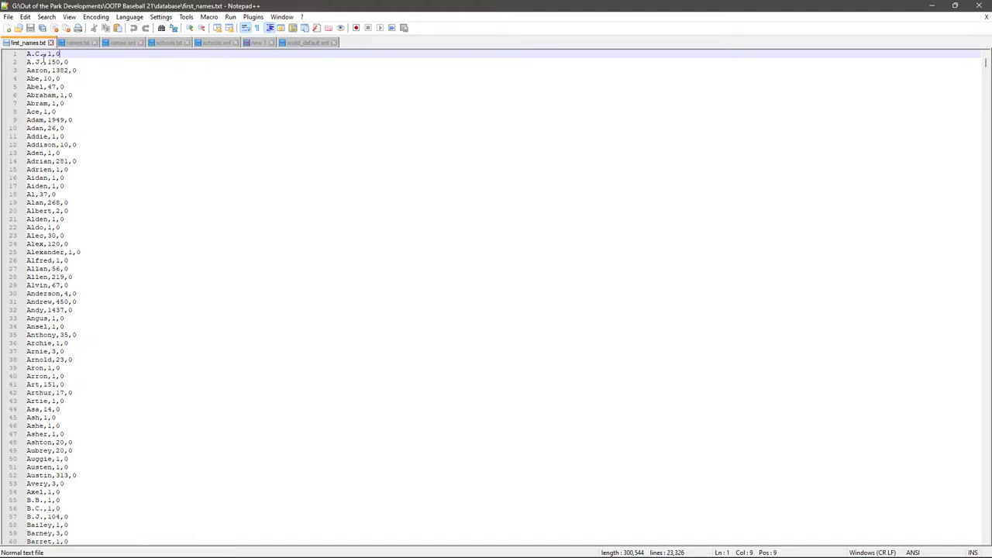
Bring up first_names.txt, the OOTP Baseball 21 list of first names with two numbers each
left_click(74, 43)
Select all of names.txt and deselect it, then compare first_names.txt, names.txt and names.xml, ending on names.xml
key("ctrl+a")
left_click(77, 62)
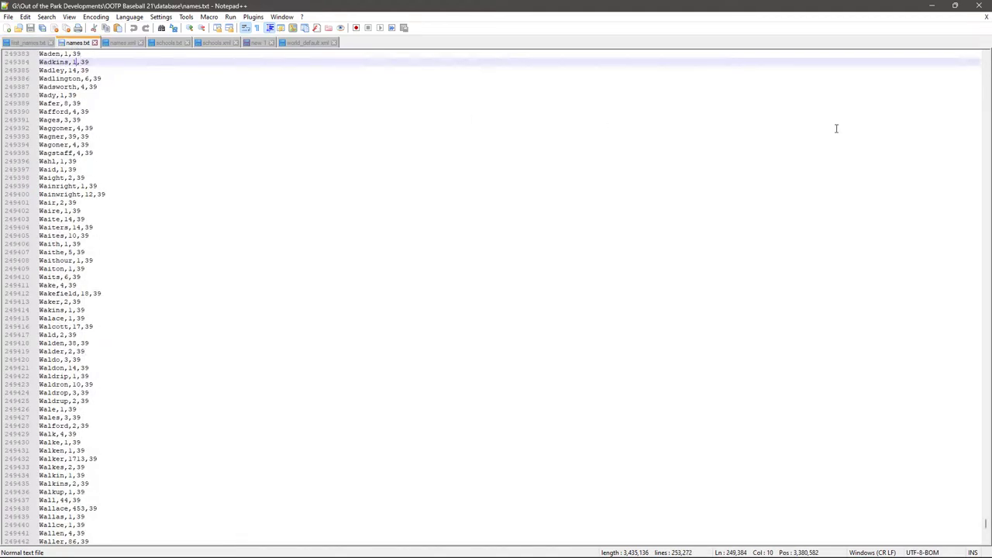
left_click(123, 42)
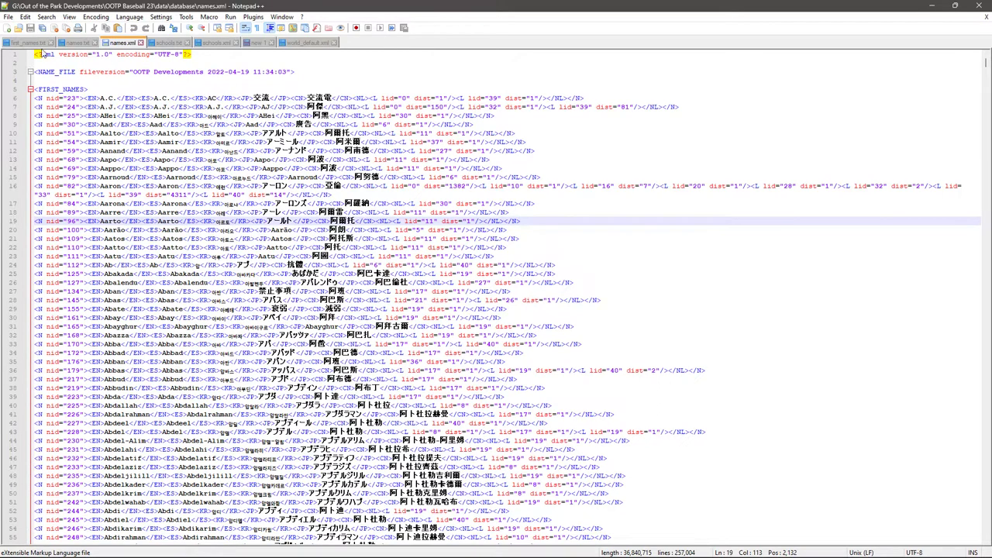
left_click(31, 43)
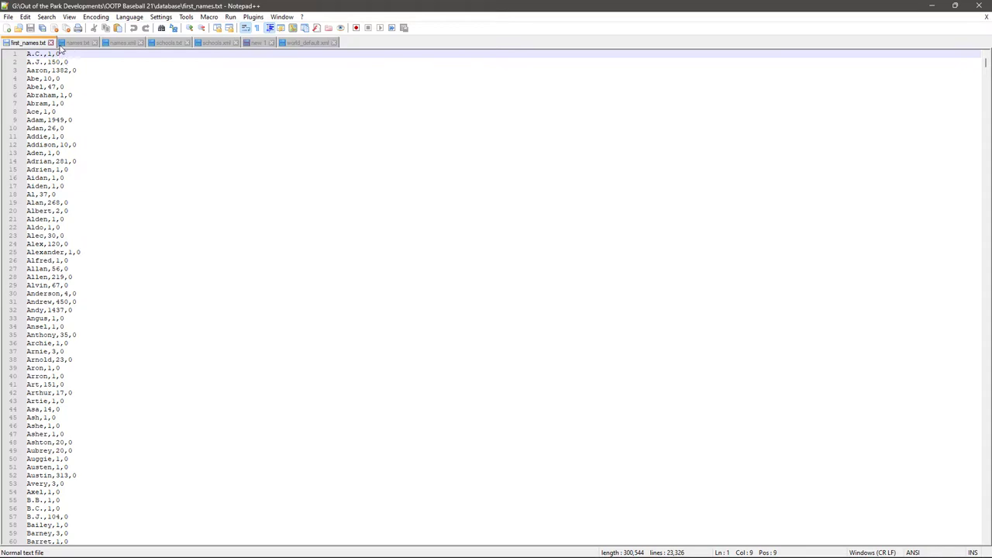
left_click(77, 42)
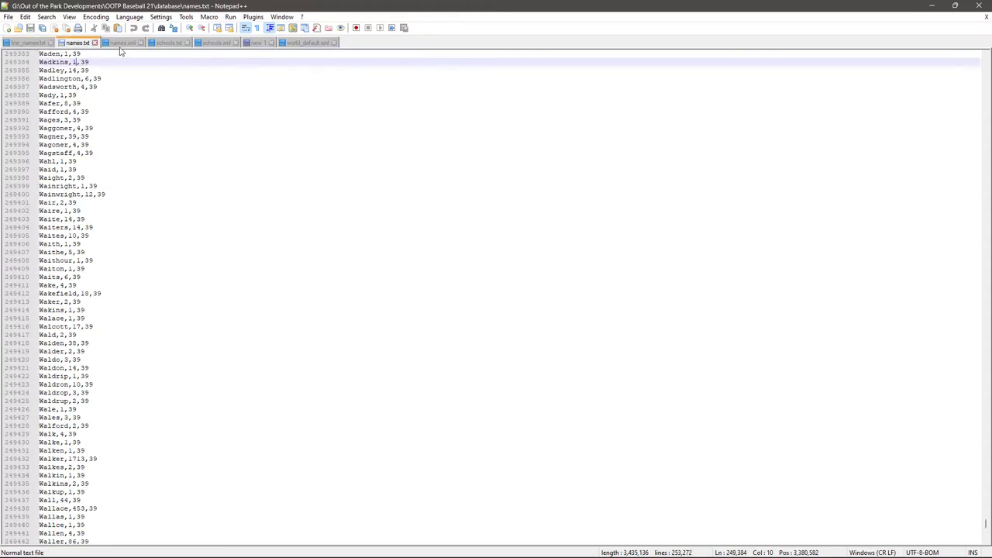
left_click(120, 43)
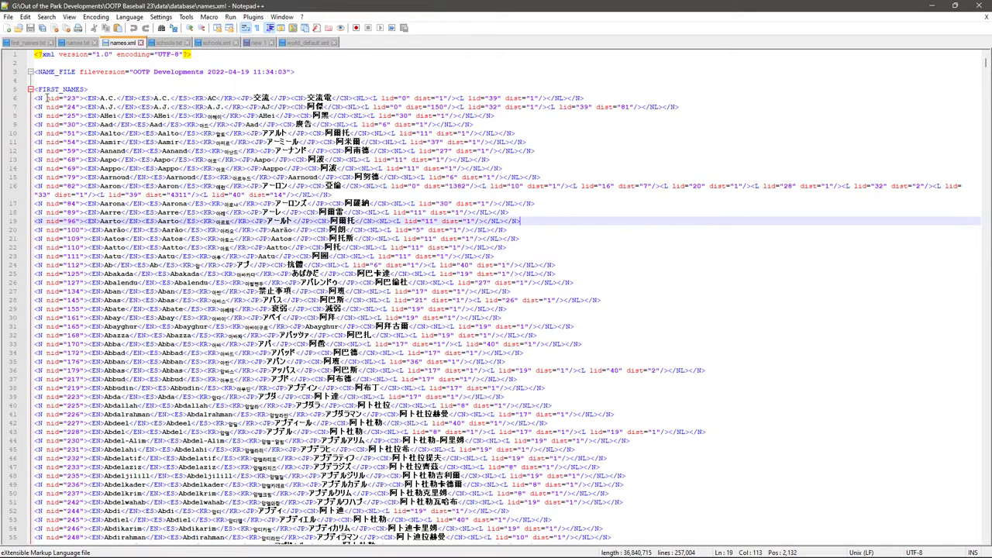
Select nid="23" on line 6, then scroll down to the </FIRST_NAMES> closing tag
left_click_drag(46, 99, 80, 99)
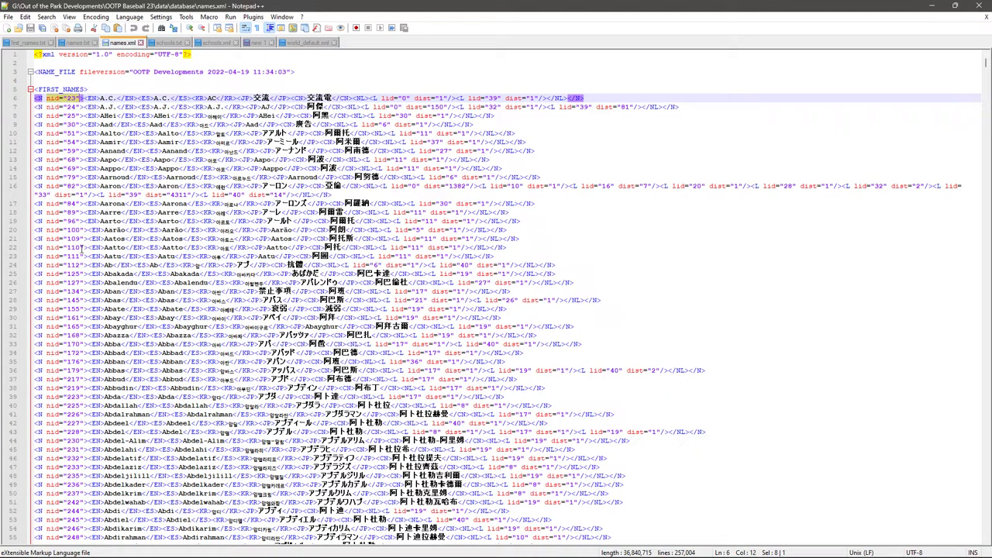
left_click_drag(986, 65, 986, 126)
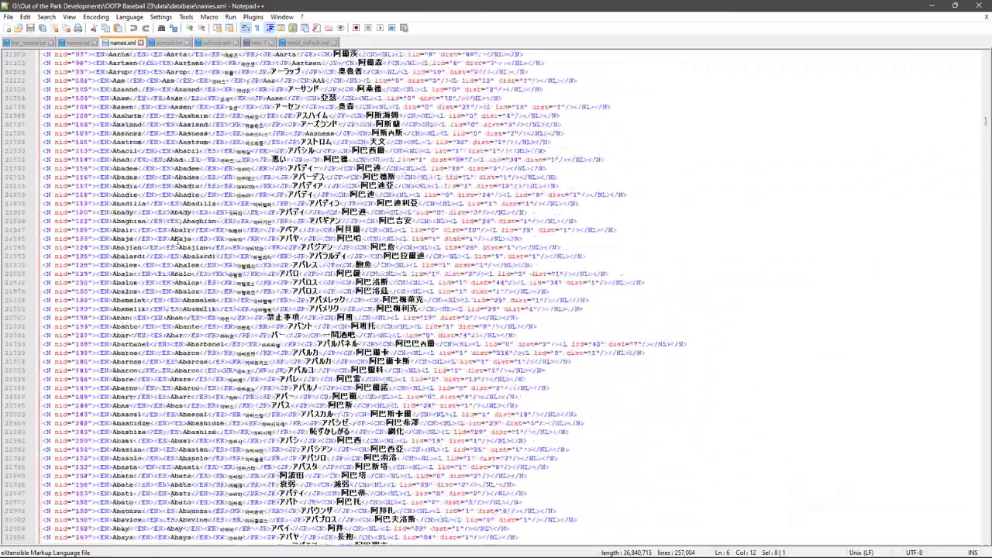
scroll(84, 226, "up", 17)
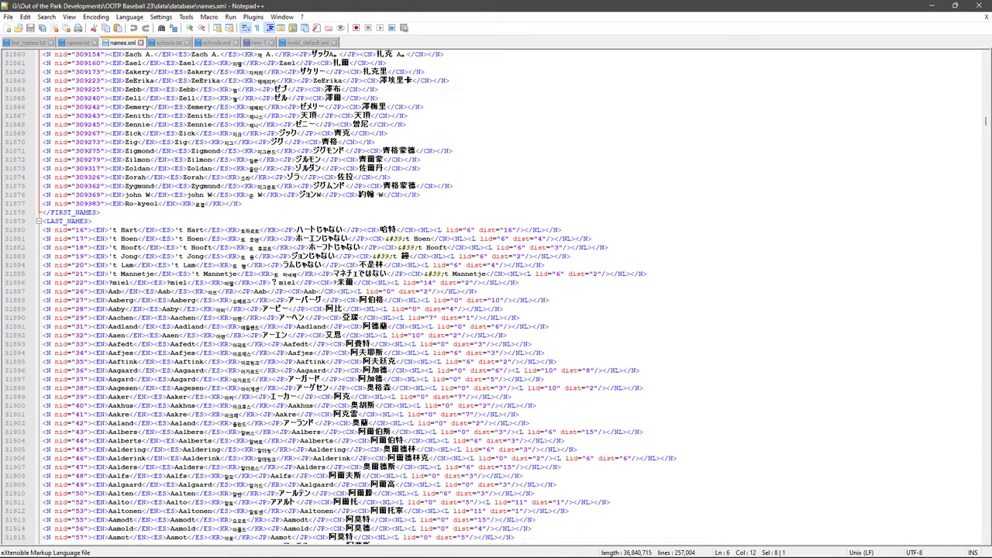
left_click_drag(985, 126, 974, 500)
scroll(966, 307, "down", 20)
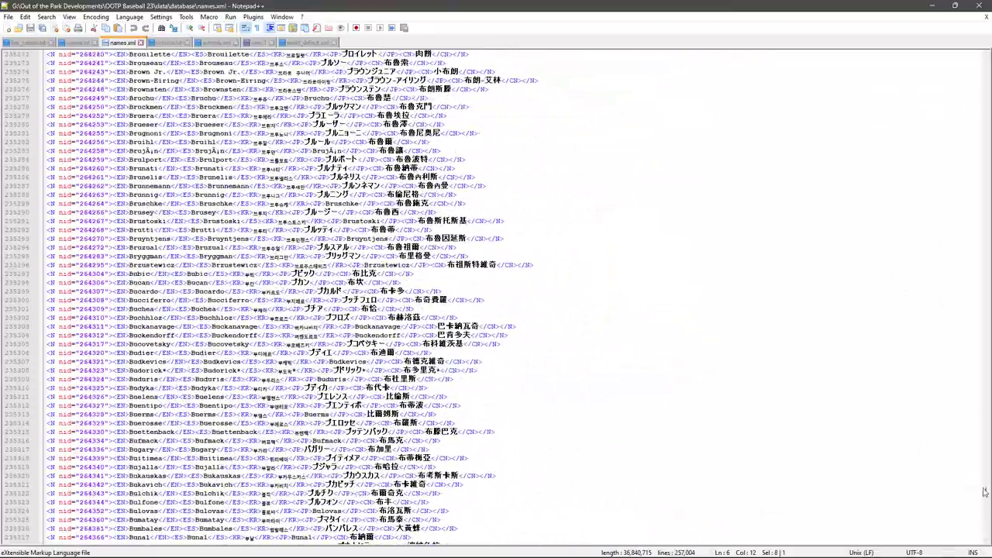
left_click_drag(986, 496, 987, 534)
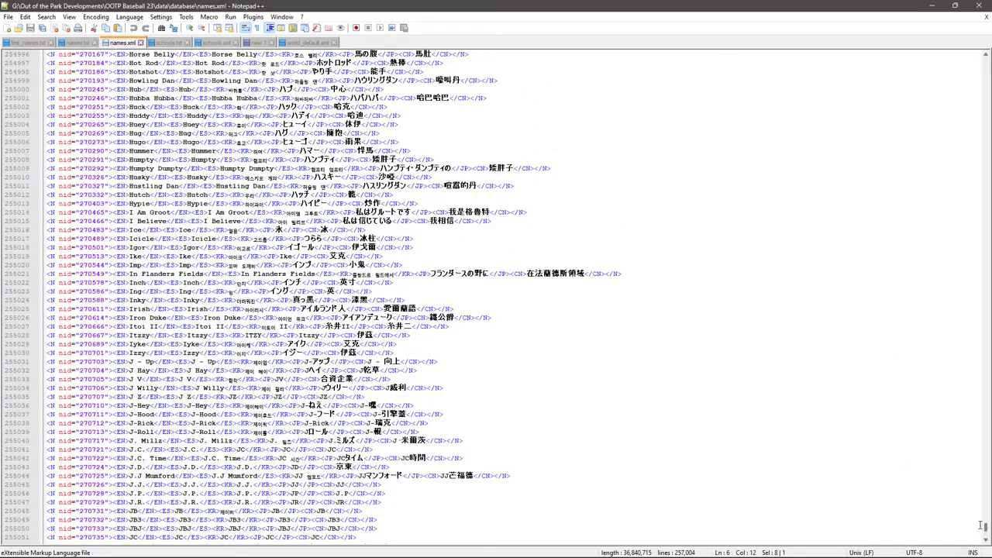
left_click_drag(986, 532, 987, 59)
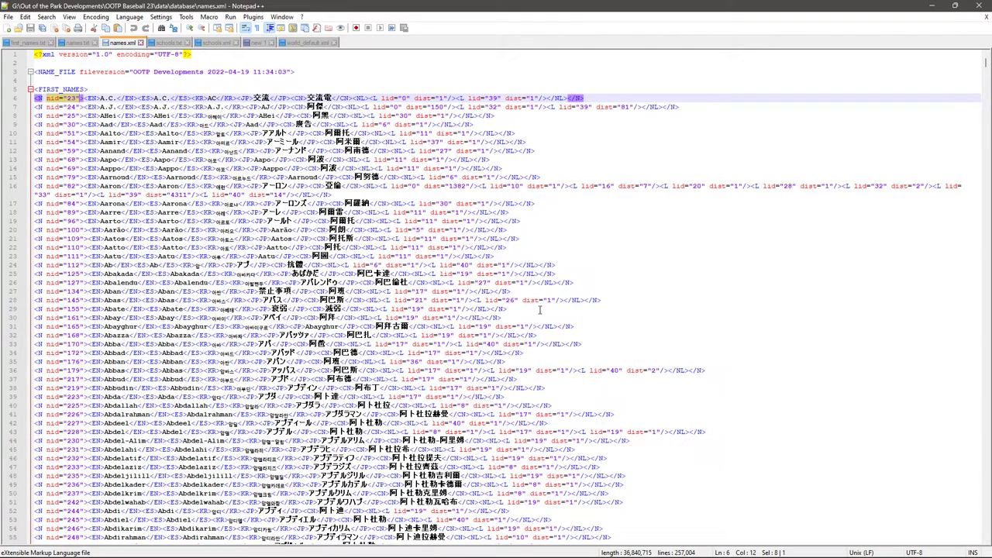
In Excel, rename Sheet1 to FIRST and add a second sheet named LAST
key("alt+Tab")
key("alt+Tab")
key("alt+Tab")
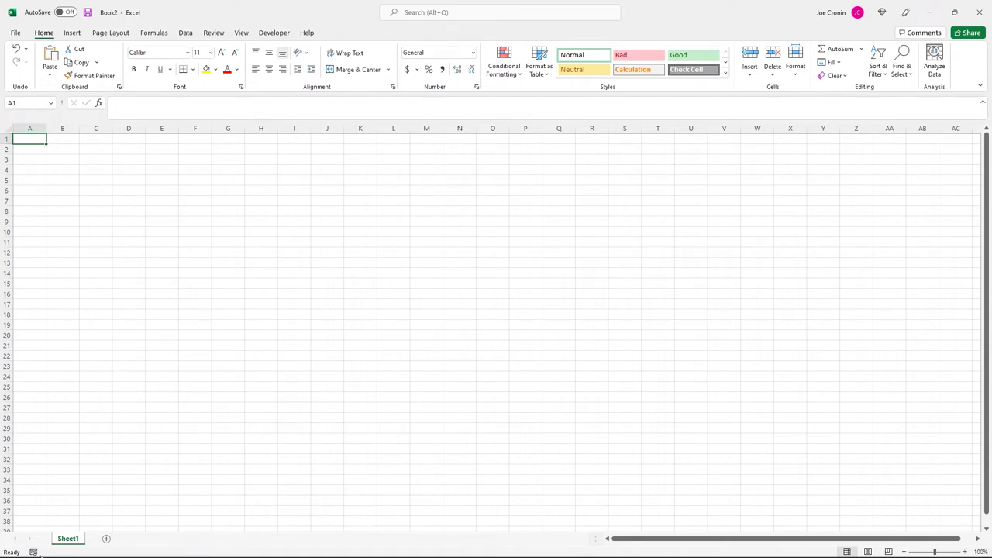
double_click(68, 540)
type("FIRST")
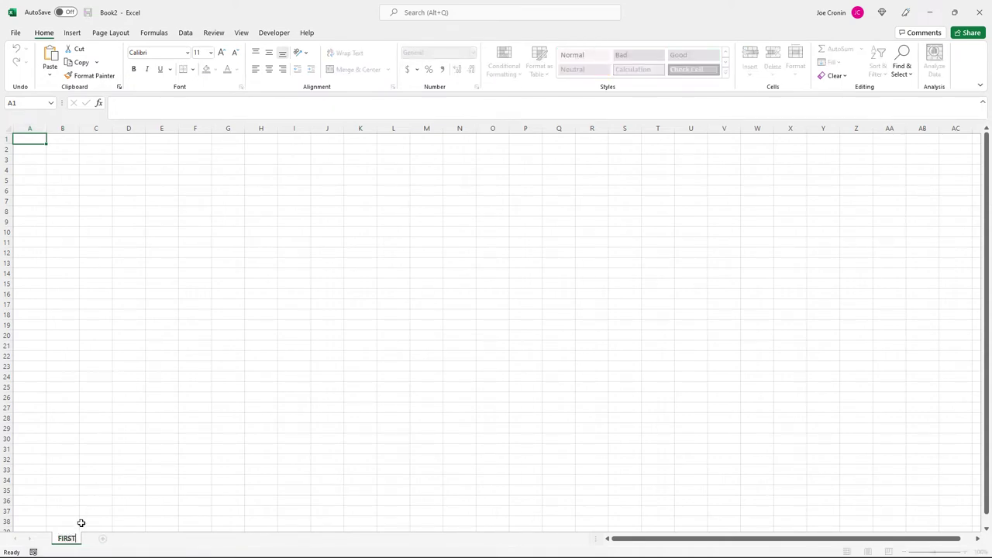
left_click(102, 539)
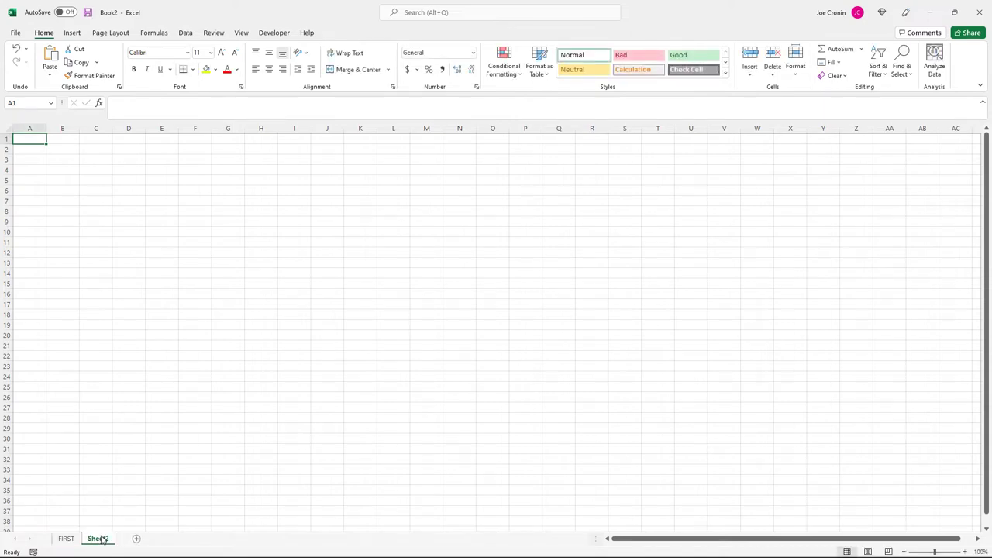
double_click(99, 539)
type("LAST")
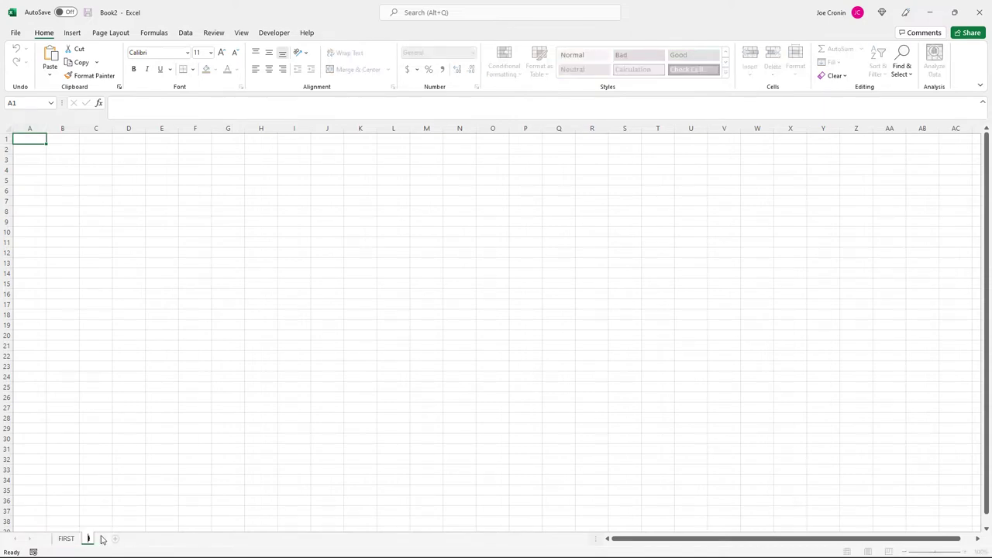
Add a third sheet named XML, then return to cell A1 on the FIRST sheet
left_click(131, 538)
double_click(130, 538)
key("BackSpace")
type("XML")
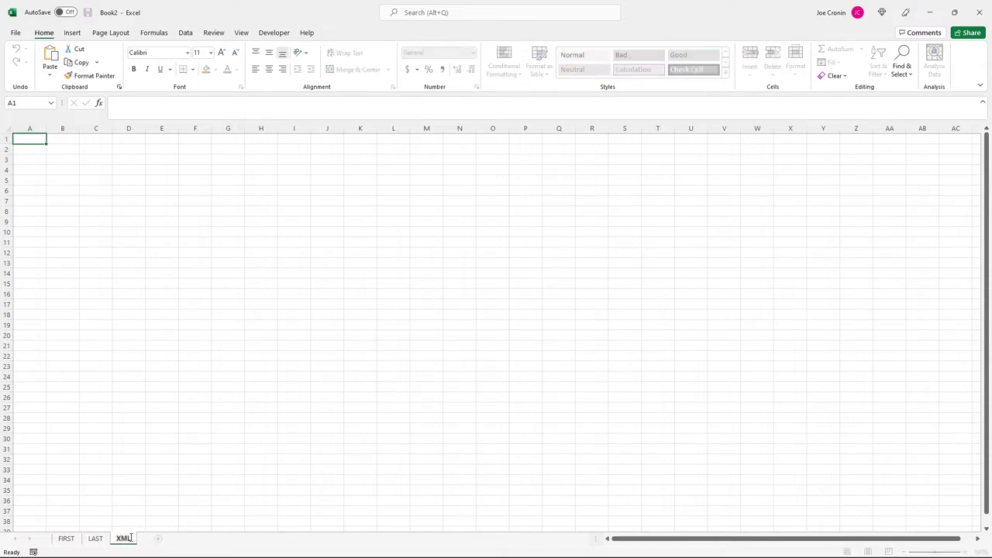
left_click(128, 520)
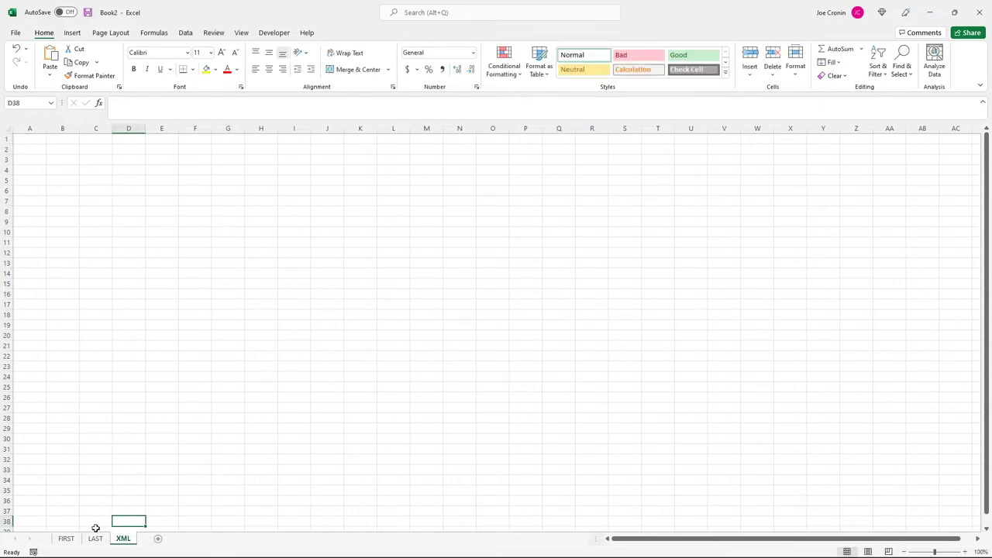
left_click(26, 137)
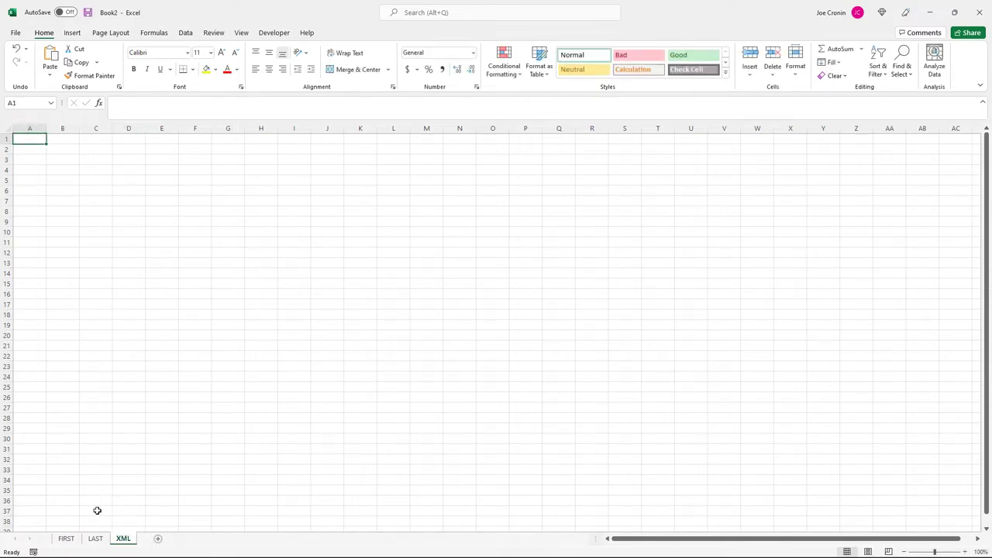
left_click(66, 537)
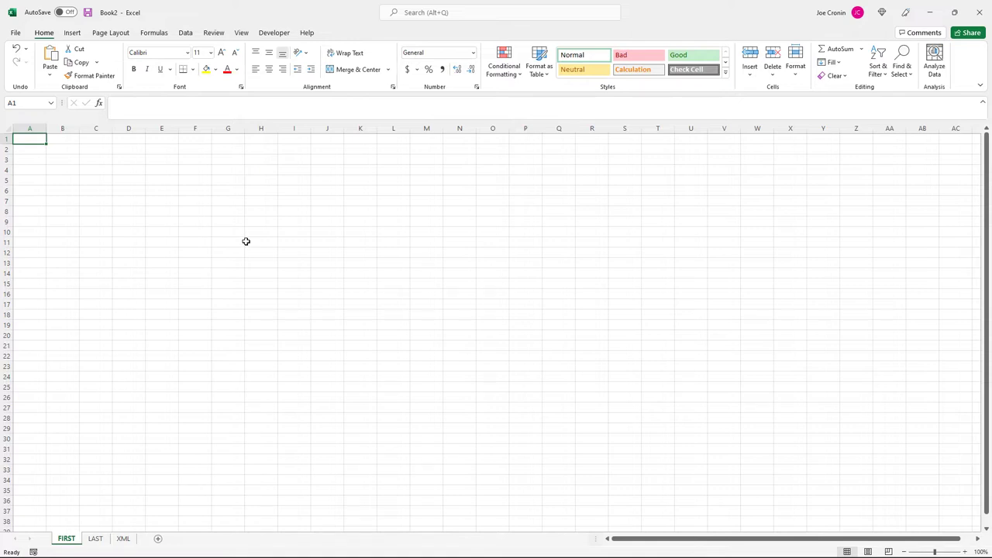
Back in Notepad++, select the name, count 1 and final 0 on line 1 of first_names.txt
key("alt+Tab")
key("alt+Tab")
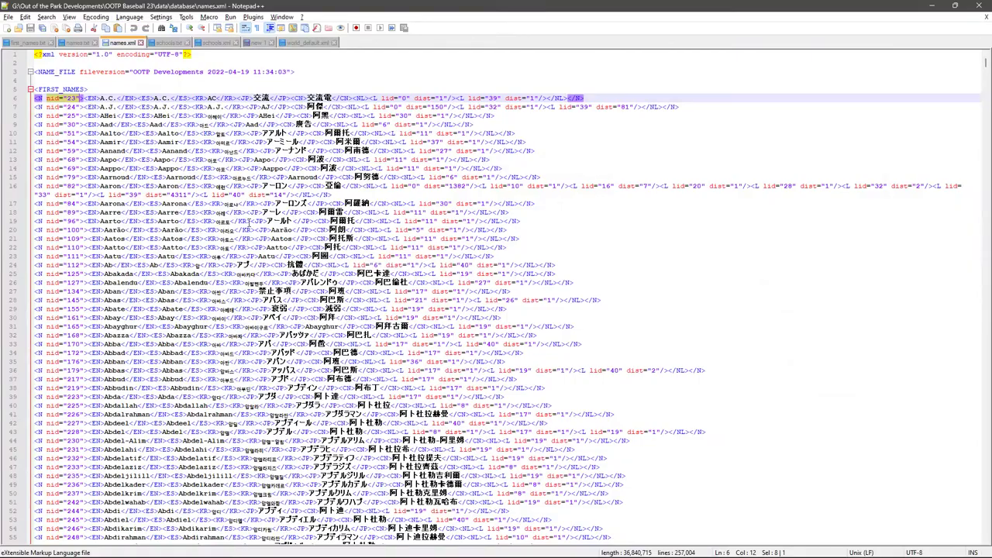
left_click(26, 42)
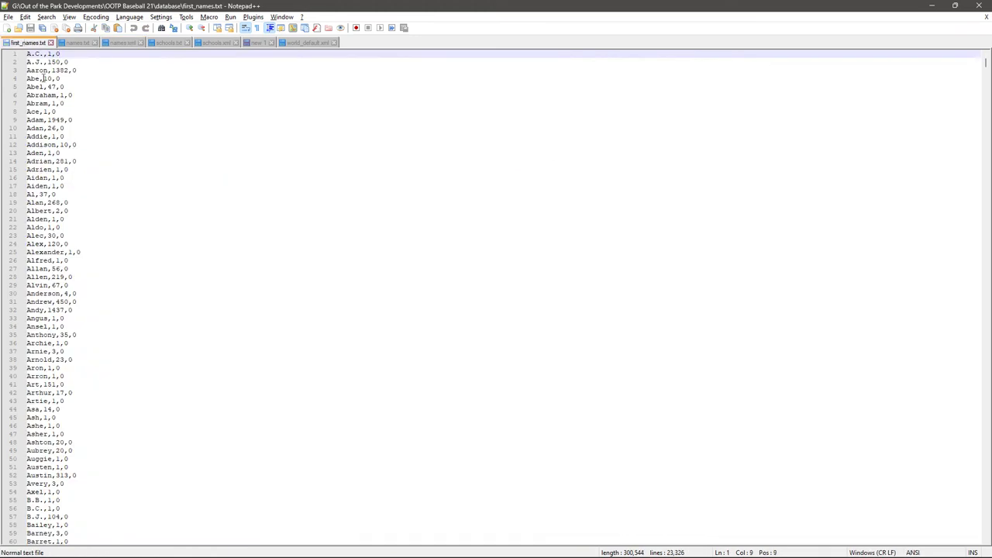
left_click_drag(27, 54, 39, 54)
double_click(50, 53)
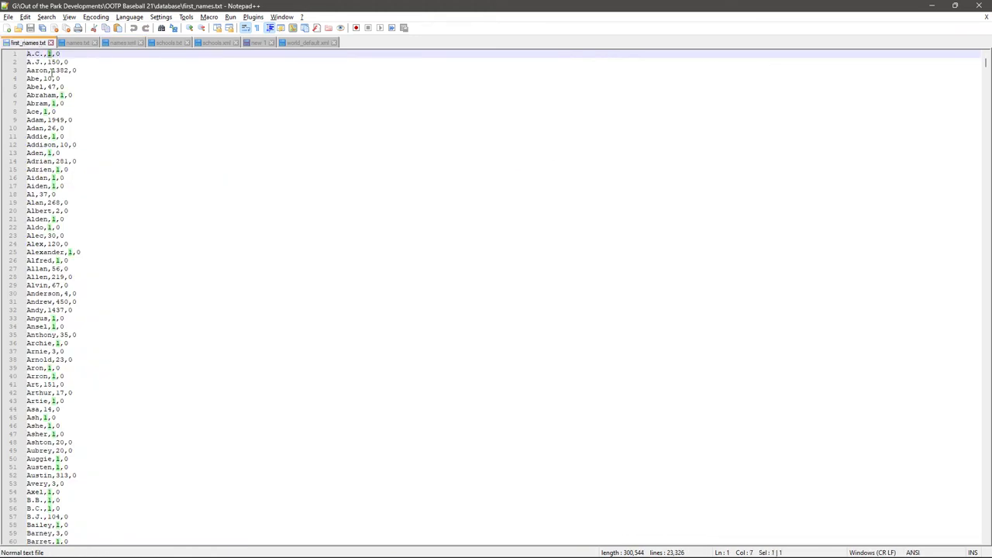
double_click(58, 54)
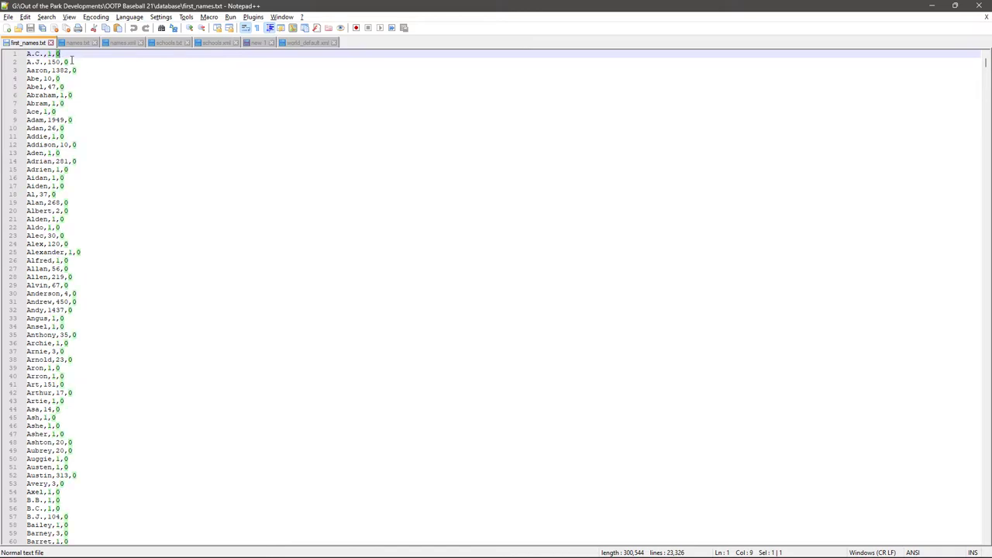
Compare against line 6 of names.xml, cycling through the other files and ending on names.xml
left_click(123, 43)
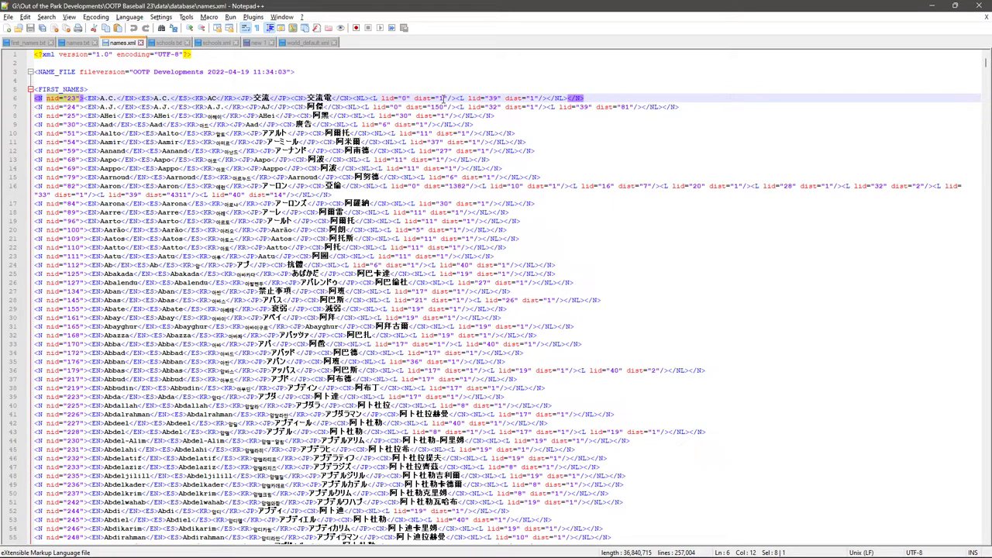
key("End")
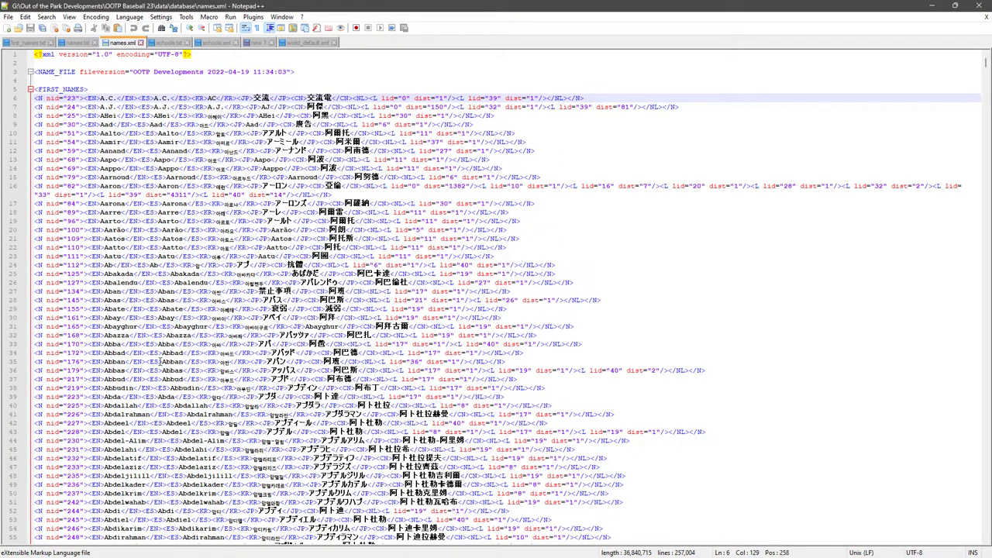
left_click(27, 42)
left_click(78, 43)
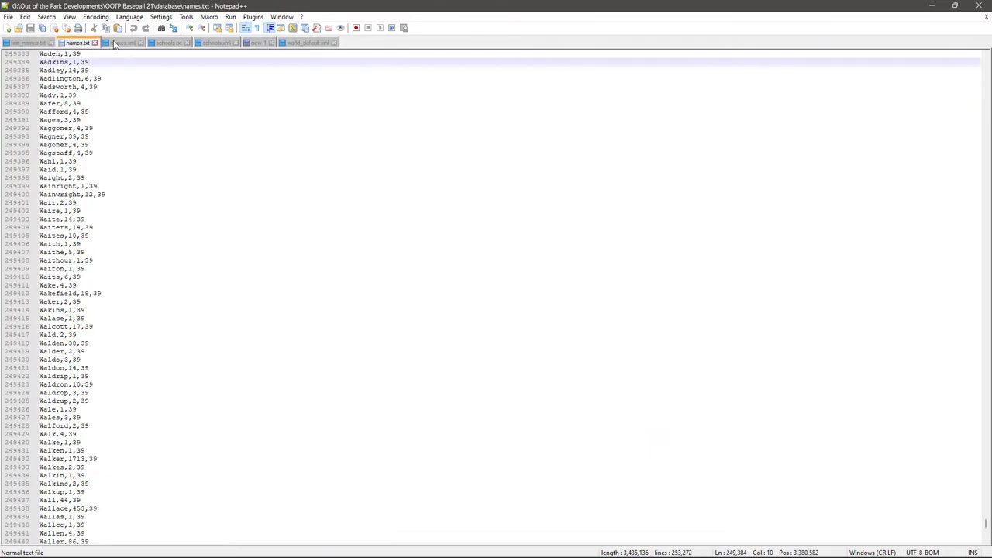
left_click(121, 43)
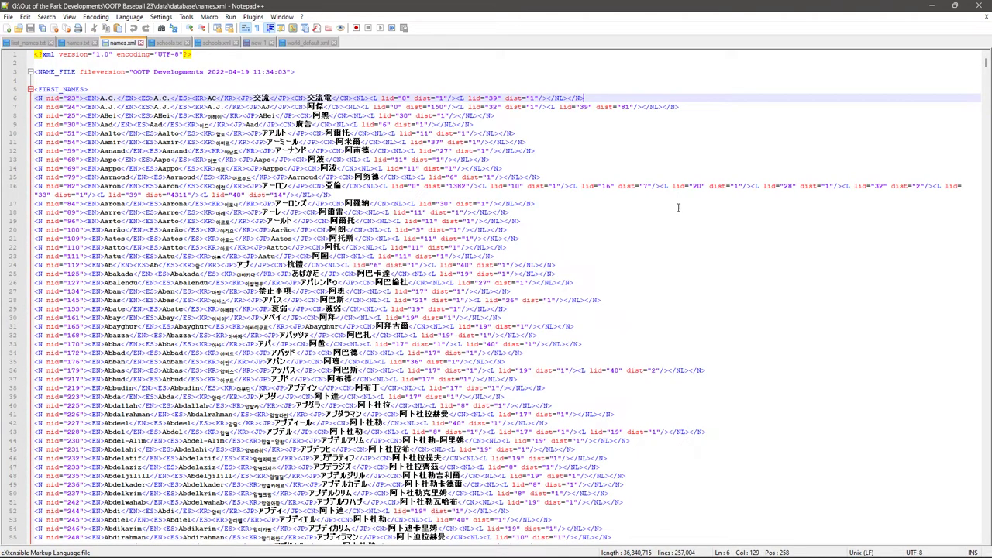